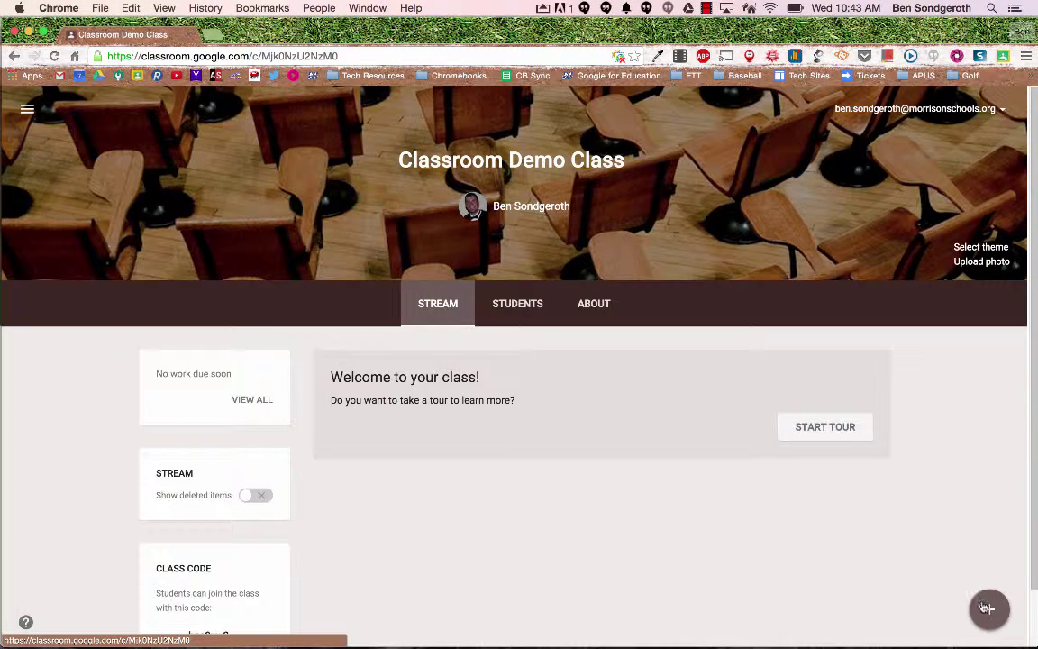
Create a new question in the class stream titled "What is my dog's name?"
mouse_move(992, 615)
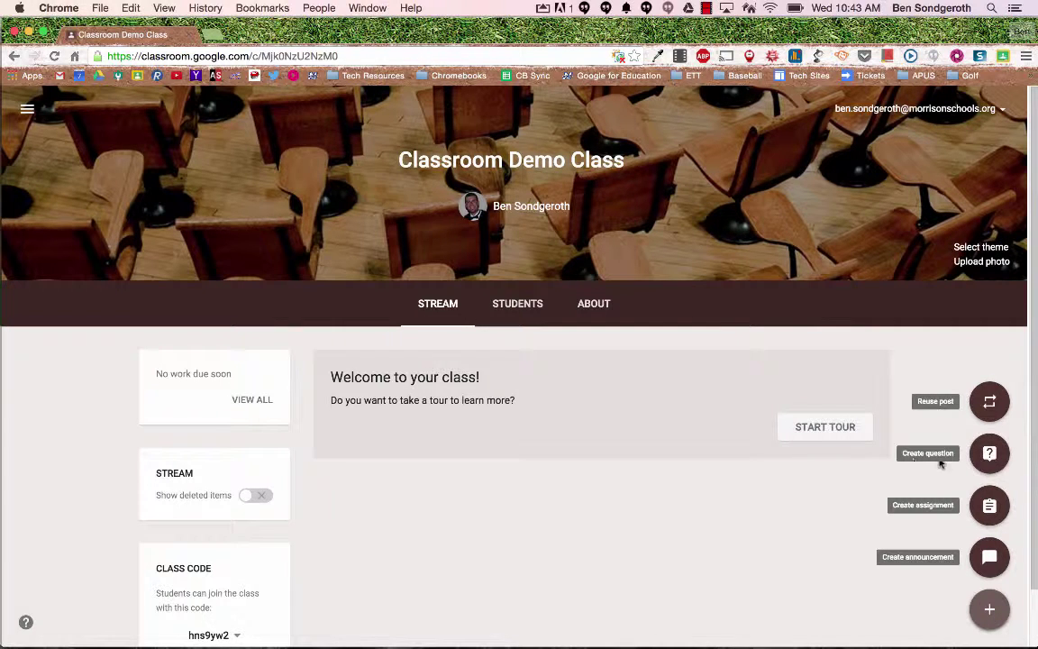
click(997, 456)
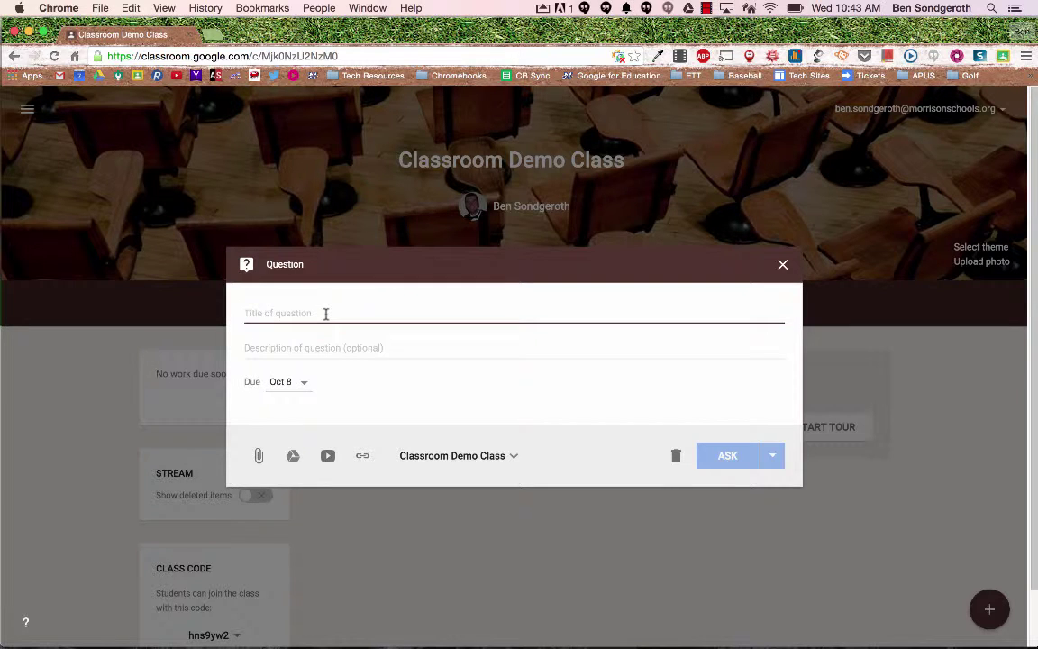
text(What)
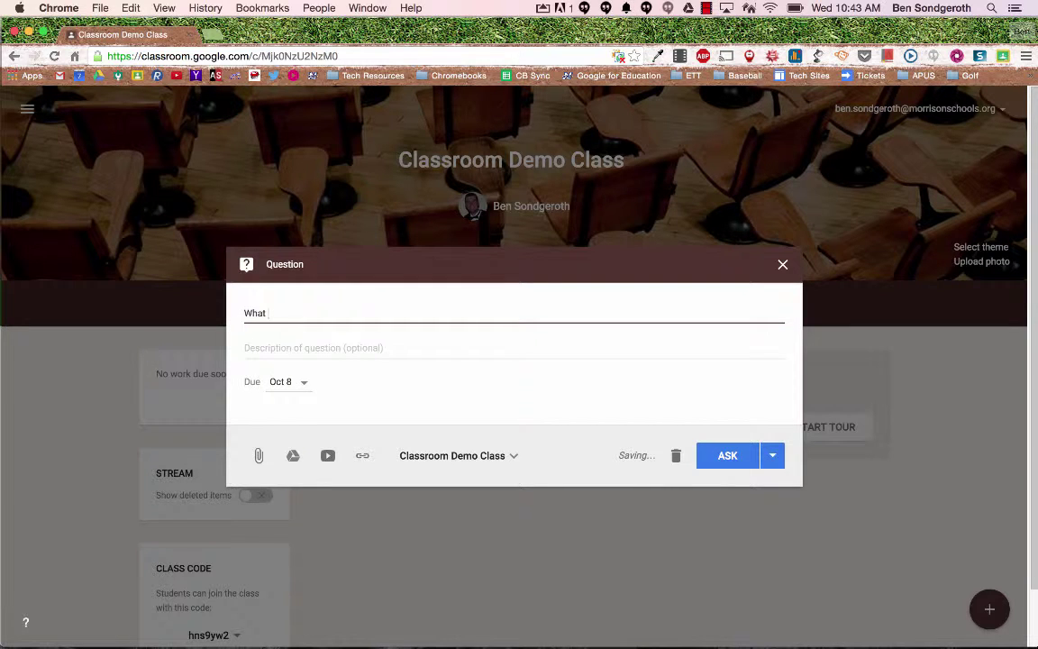
text( is my dog)
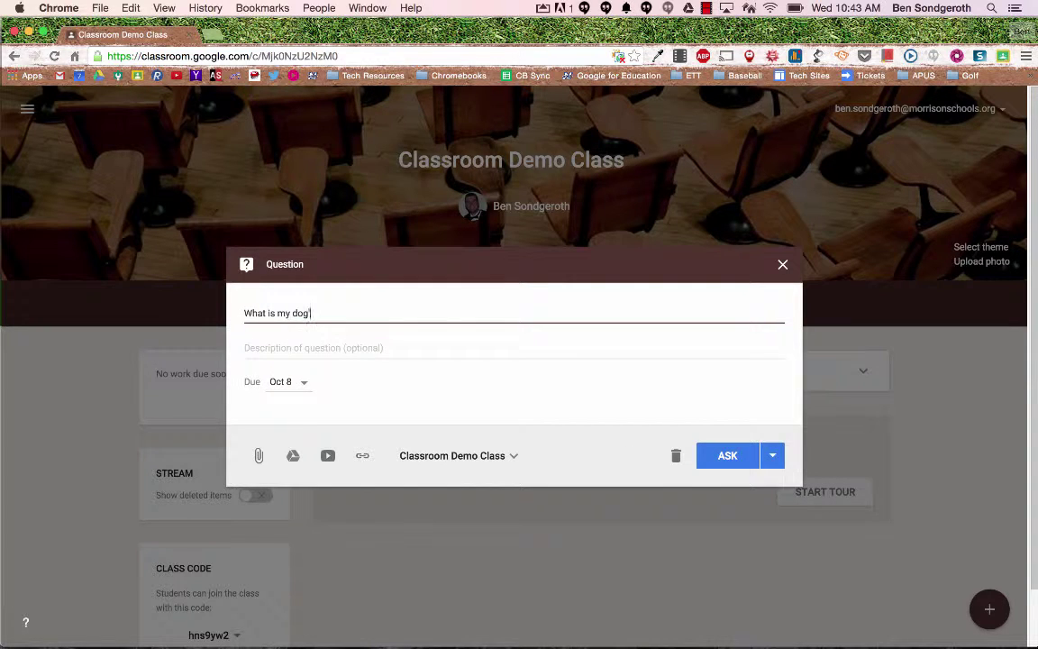
text('s name?)
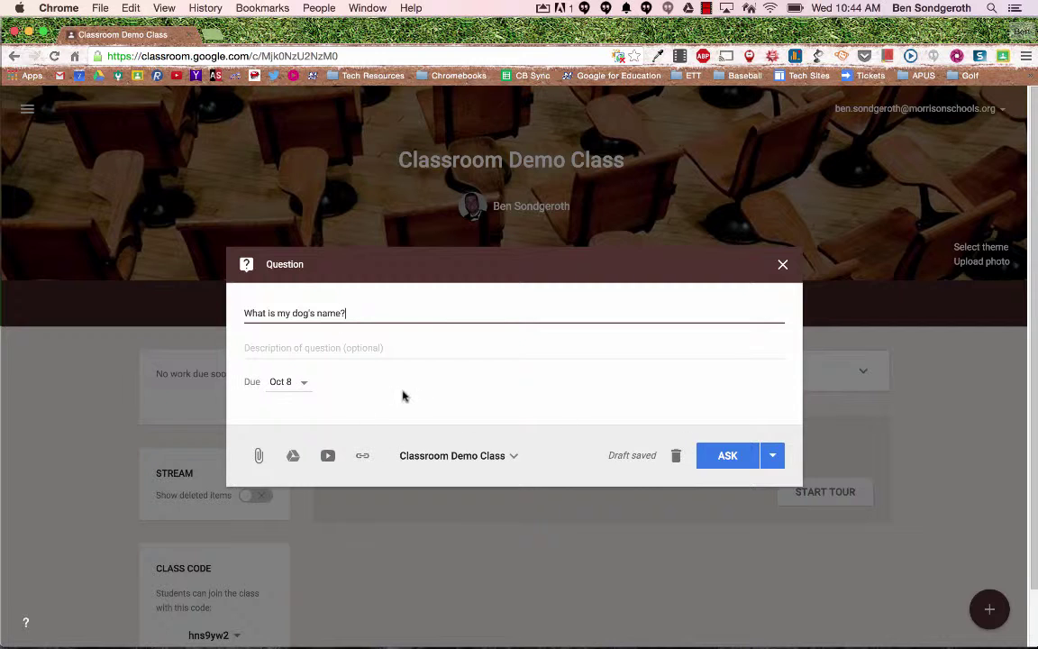
Ask the question, letting students see and reply to each other's answers but not edit their own answers
click(729, 456)
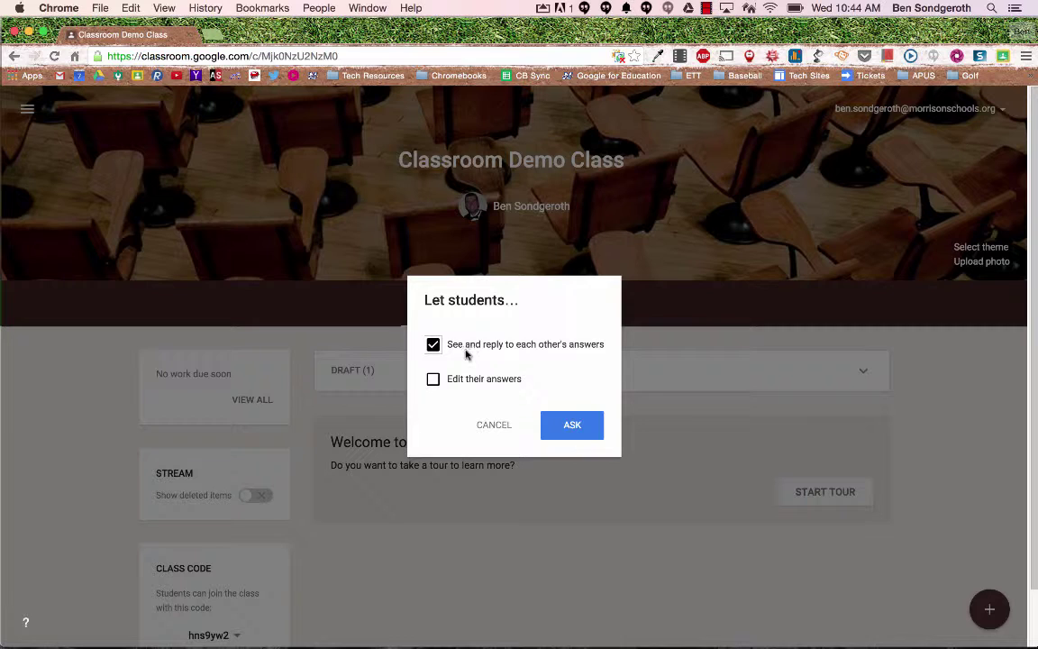
click(433, 347)
click(434, 346)
click(573, 428)
click(575, 429)
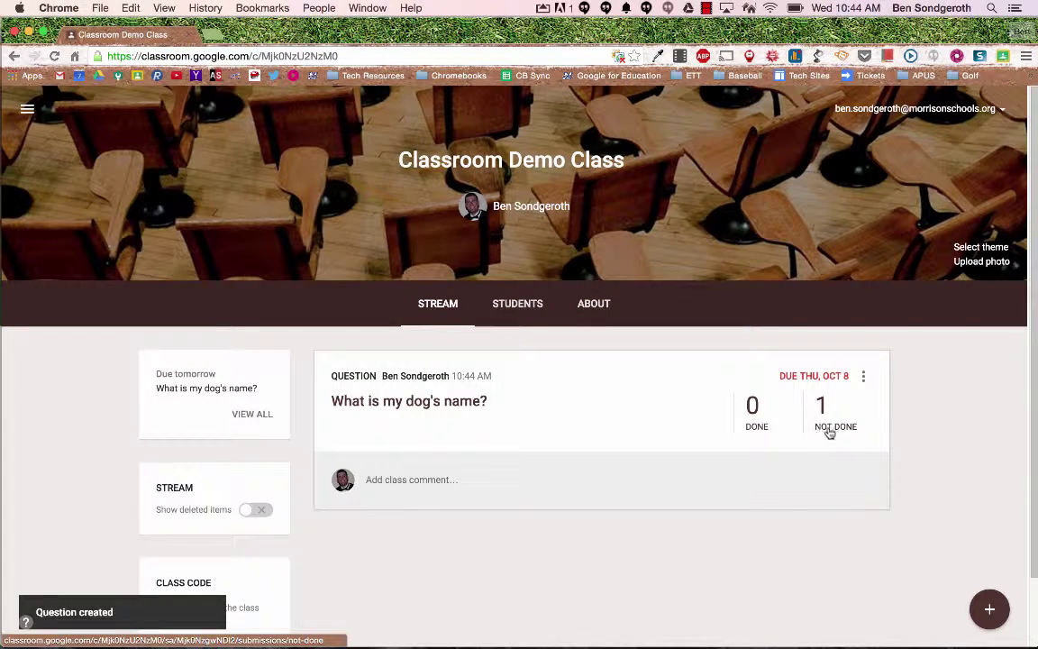
Check the class's student list and return to the stream
click(515, 305)
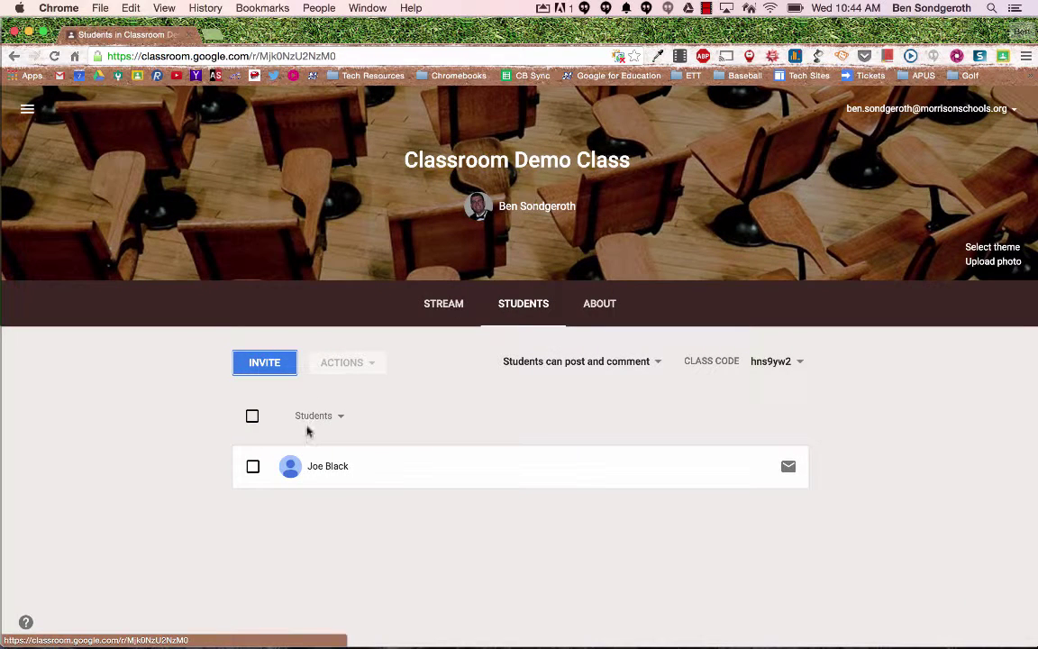
click(440, 303)
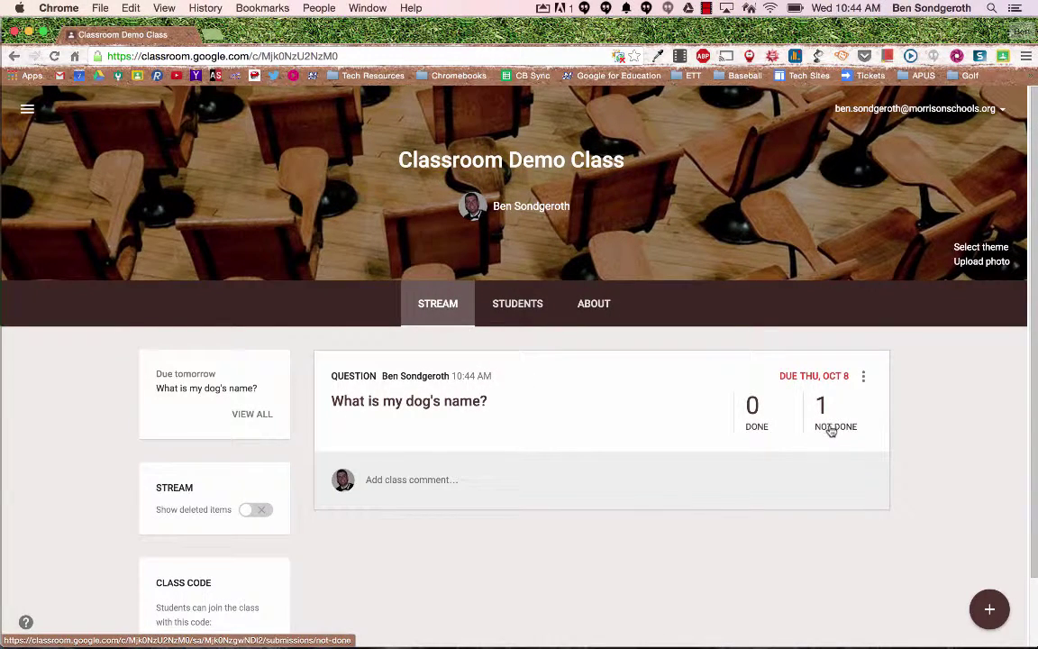
Switch to the student's Chrome window, widen it to nearly the full screen, and reload the class stream
mouse_move(787, 640)
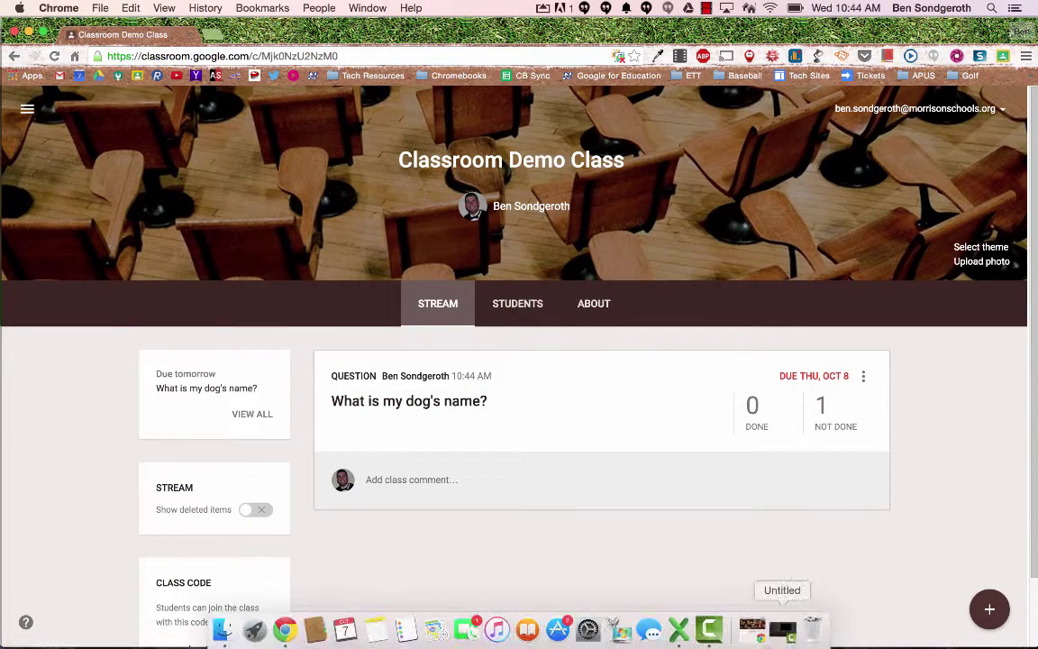
click(755, 630)
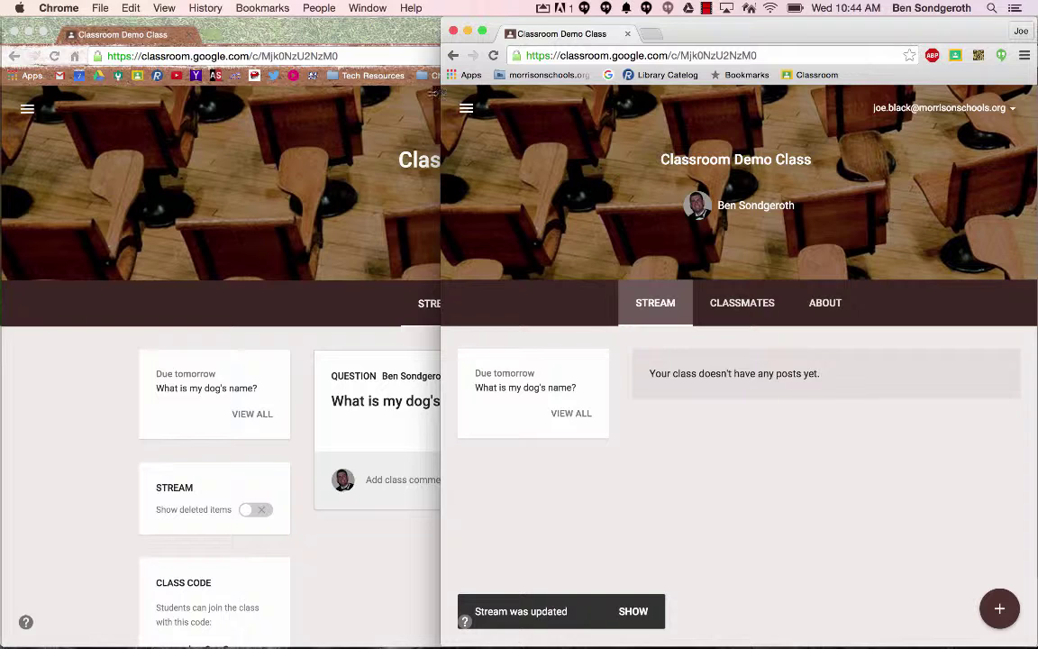
drag(436, 93, 16, 93)
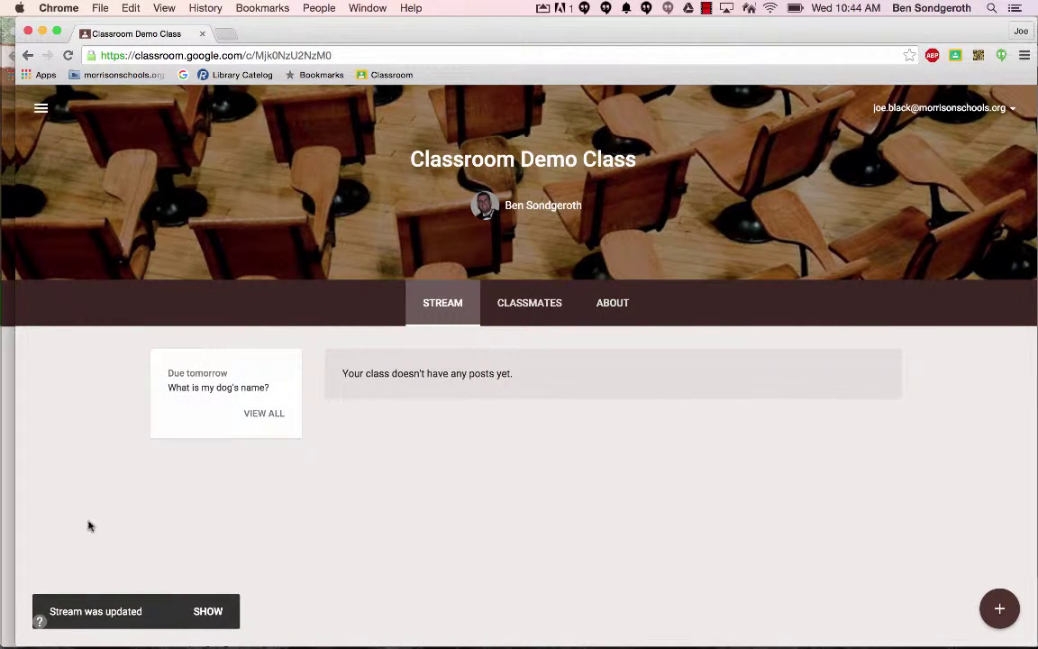
click(69, 58)
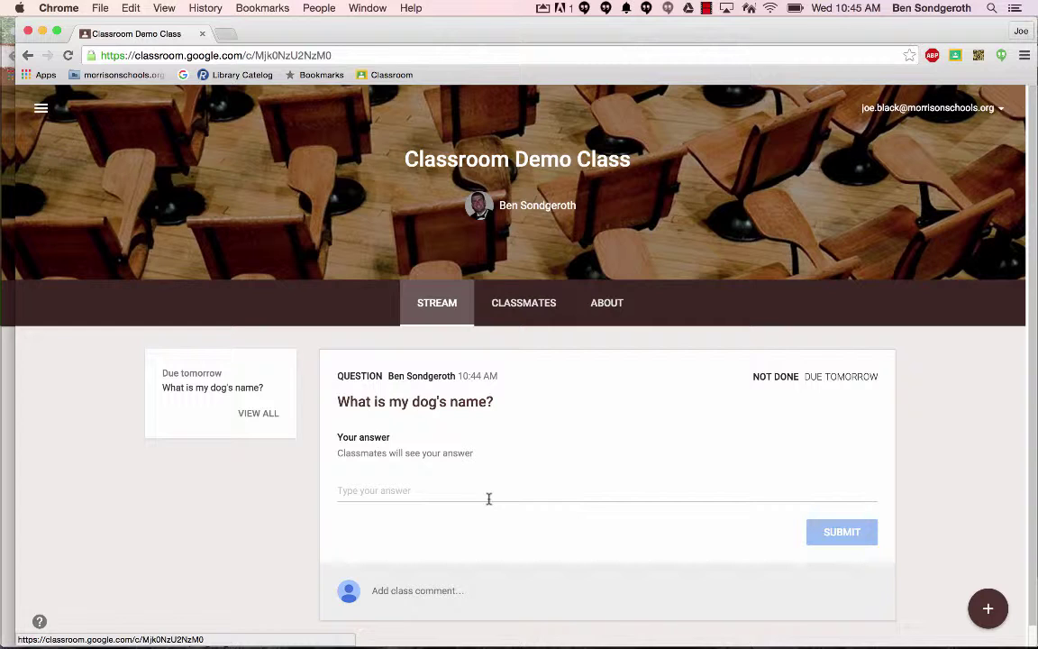
Answer the dog's name question with "Crash" as the student and submit the answer
click(406, 490)
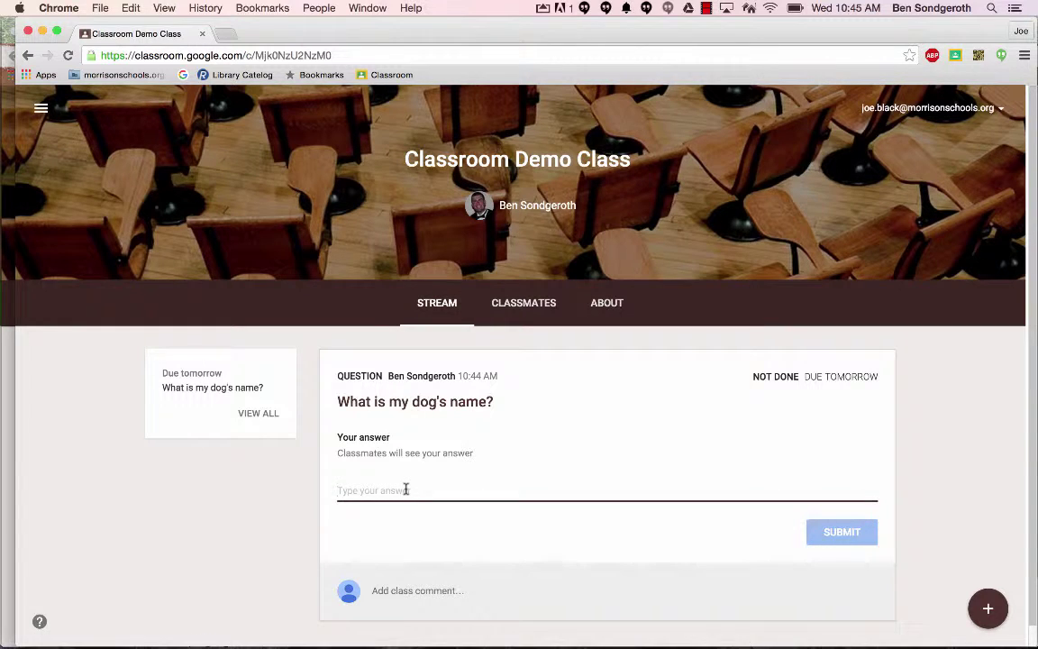
text(Crash)
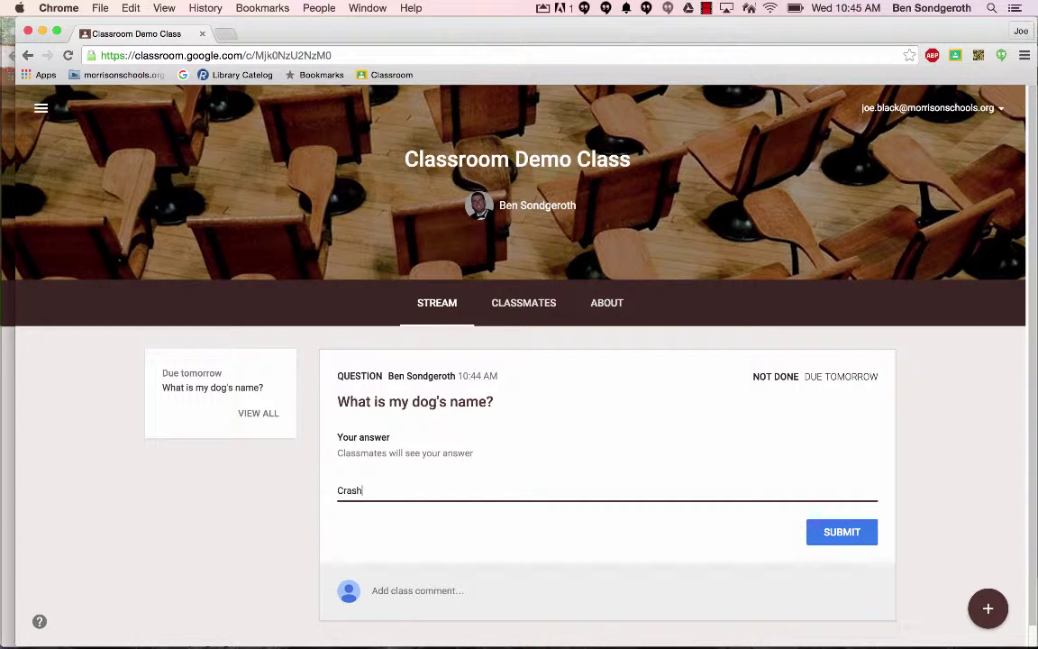
click(837, 533)
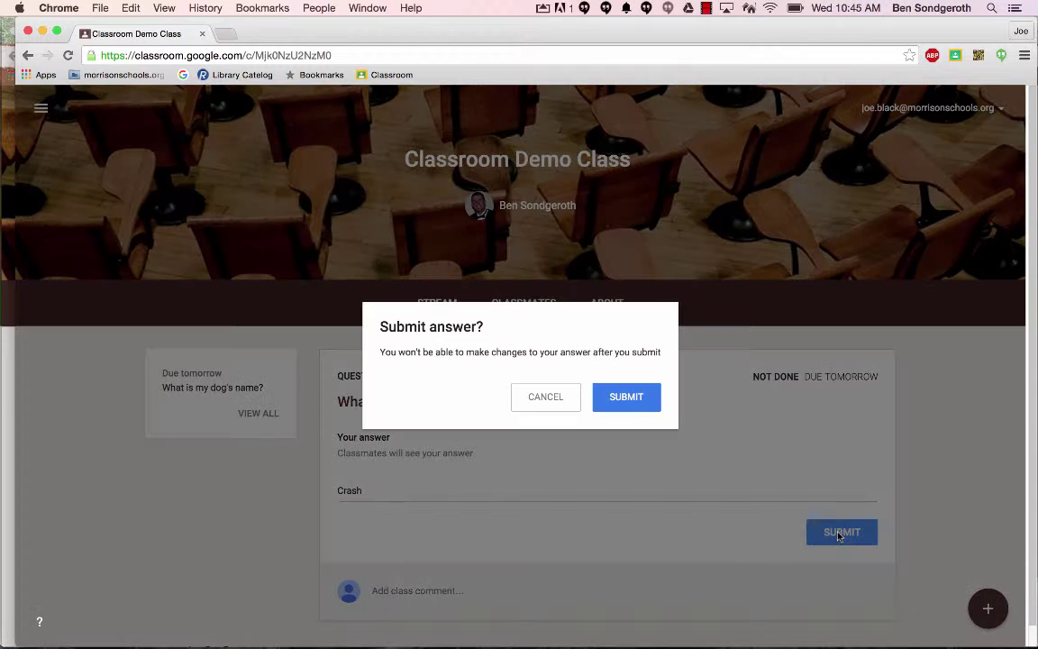
click(636, 401)
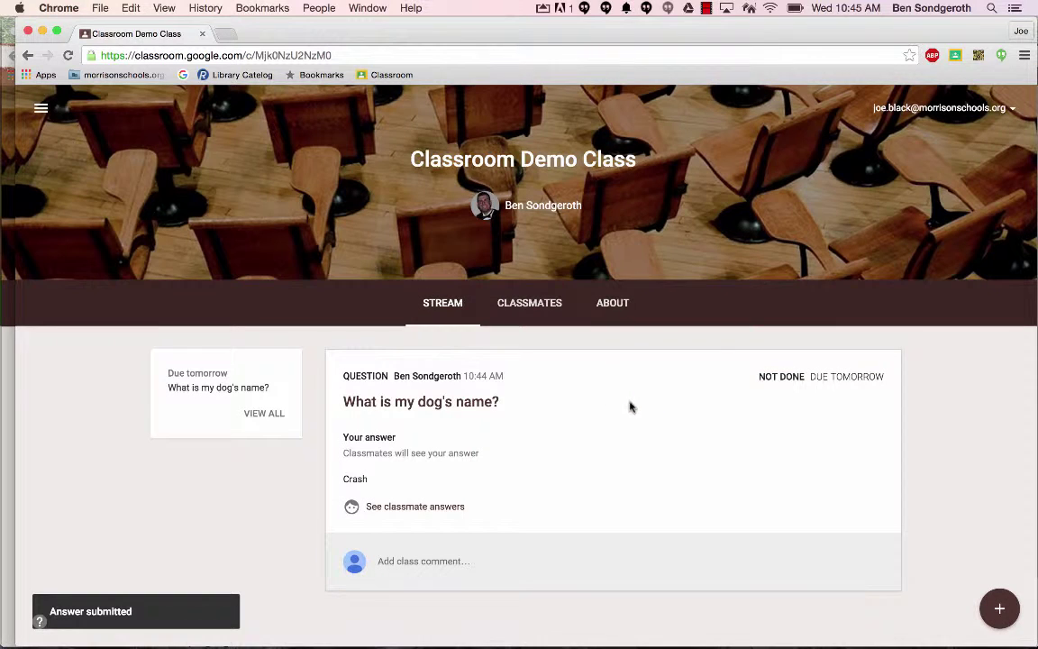
Review the classmate answers to the question and go back to the student's class stream
click(438, 511)
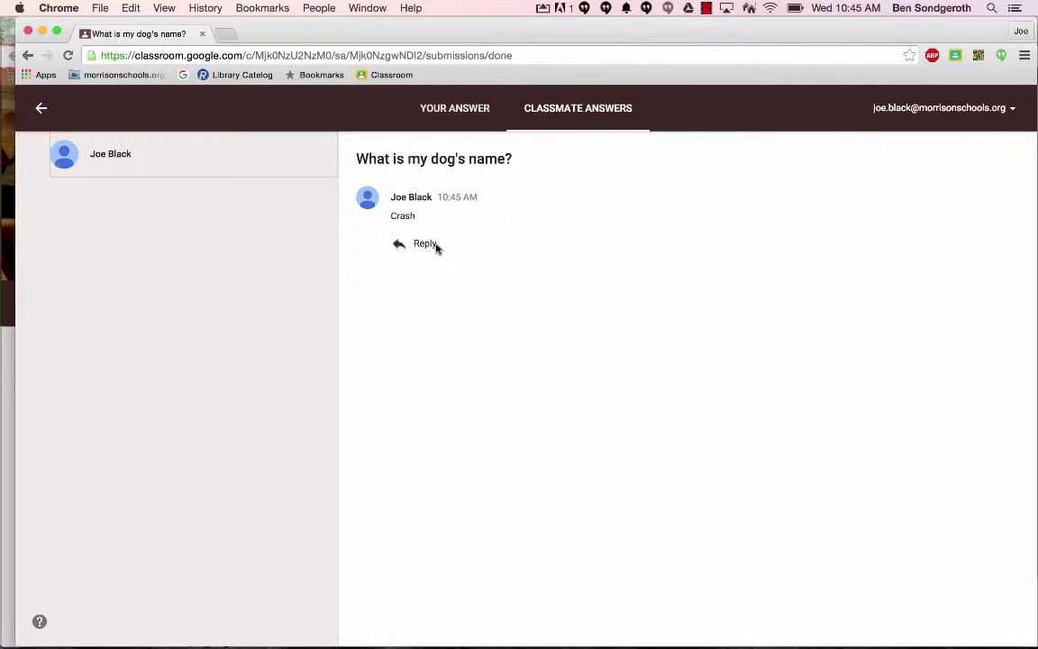
click(40, 108)
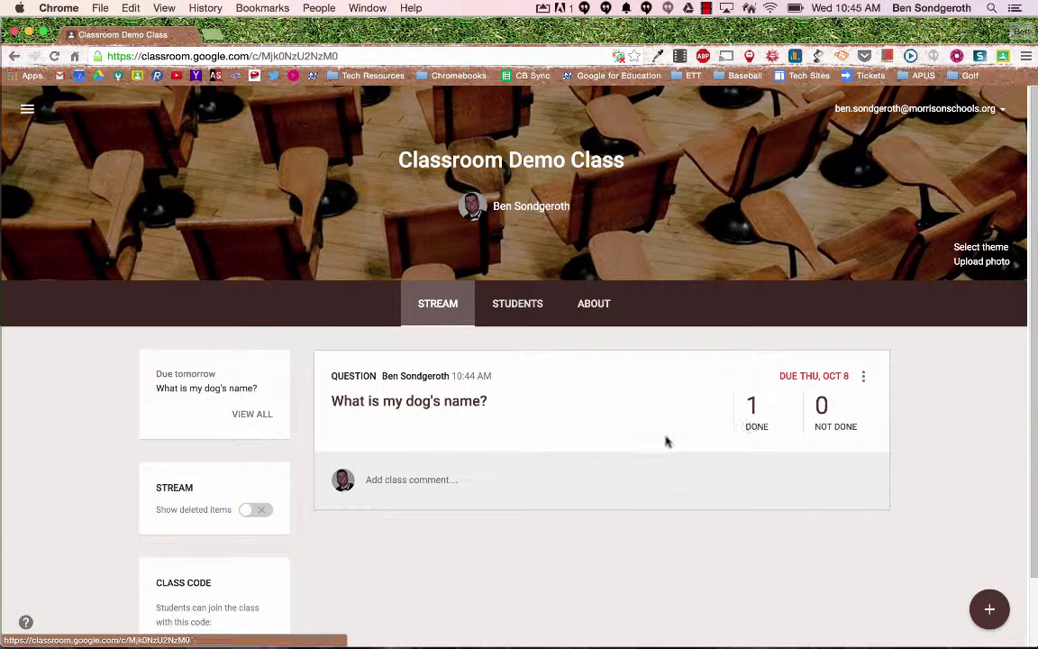
Open the question's completed answers in the teacher's window and update its point value to 10 points
click(757, 428)
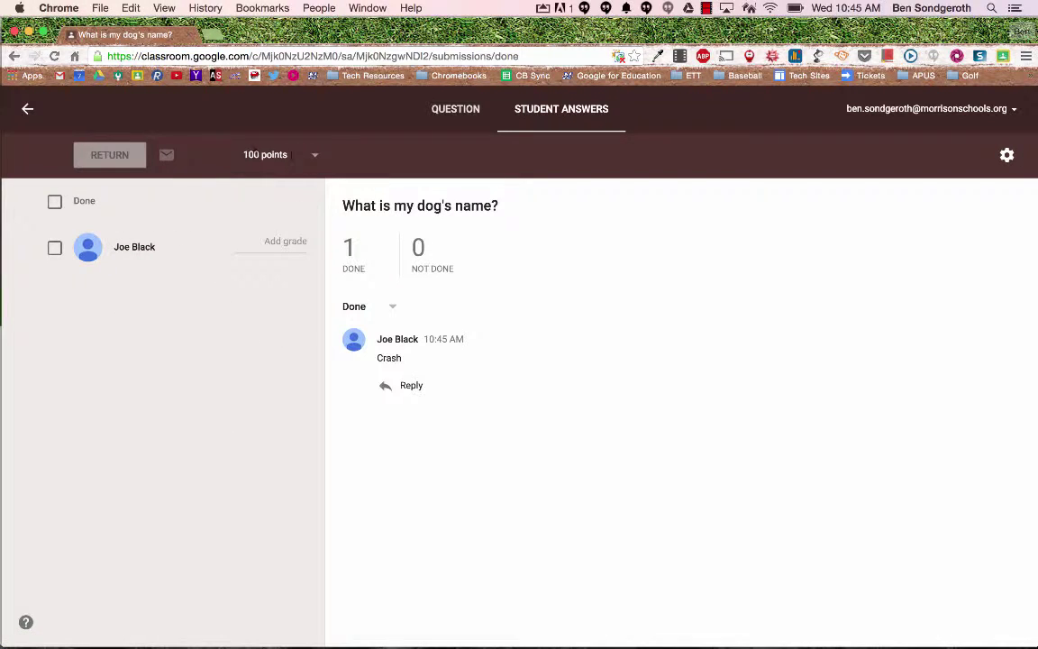
click(261, 155)
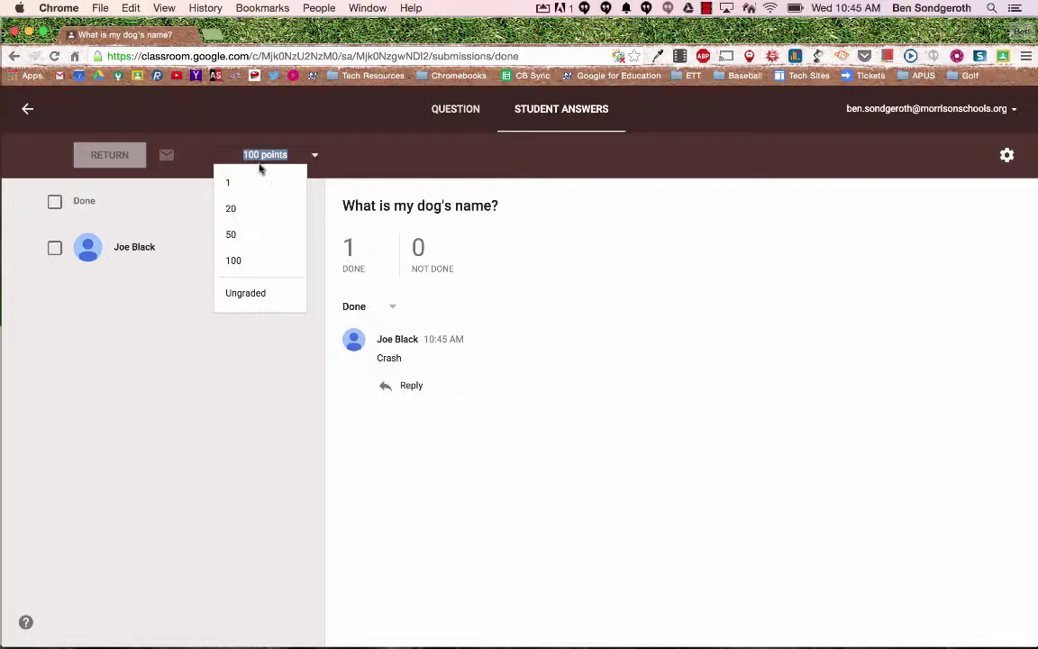
text(10)
key(Return)
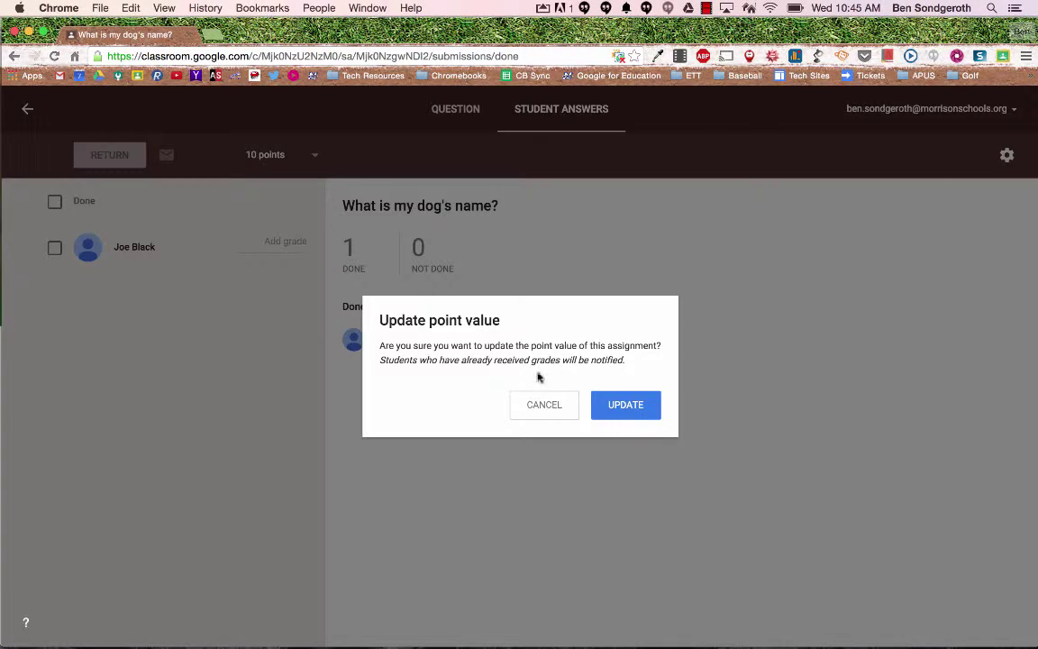
click(615, 405)
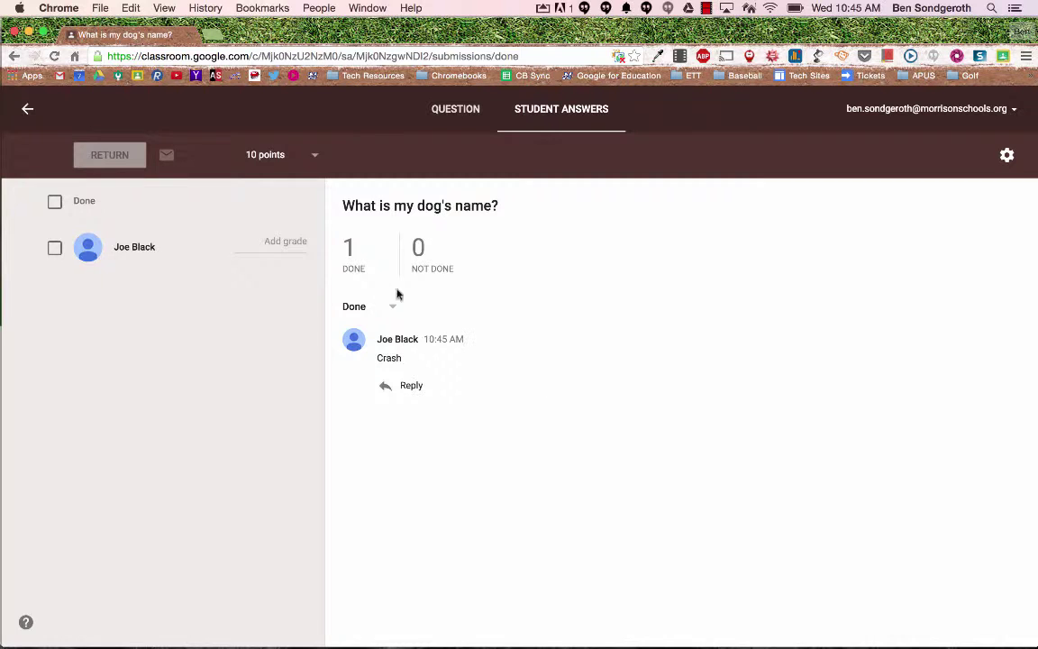
Grade the student's answer 10 out of 10 and return it to the student
click(294, 247)
text(10)
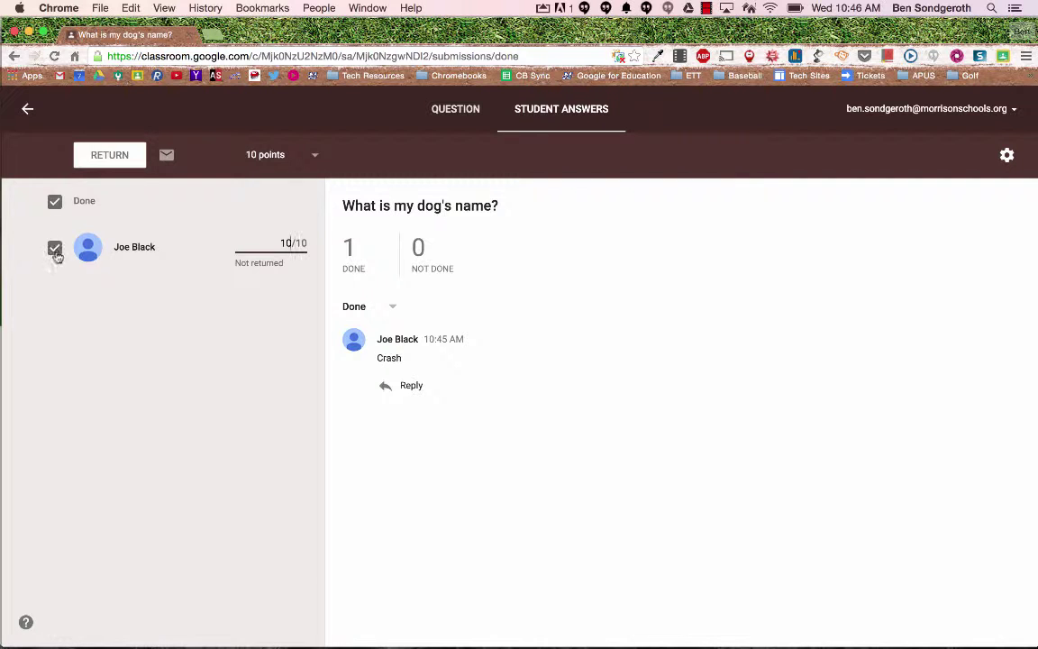
click(123, 163)
click(598, 431)
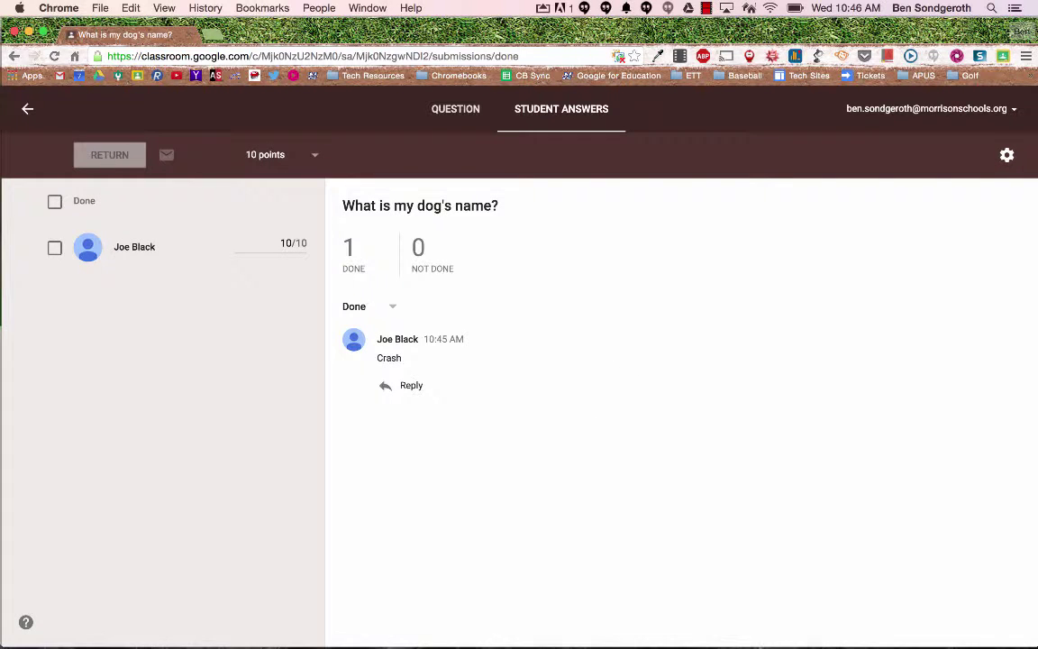
Switch to the student's window, reload the class stream, and open the returned question to check its grade
click(779, 643)
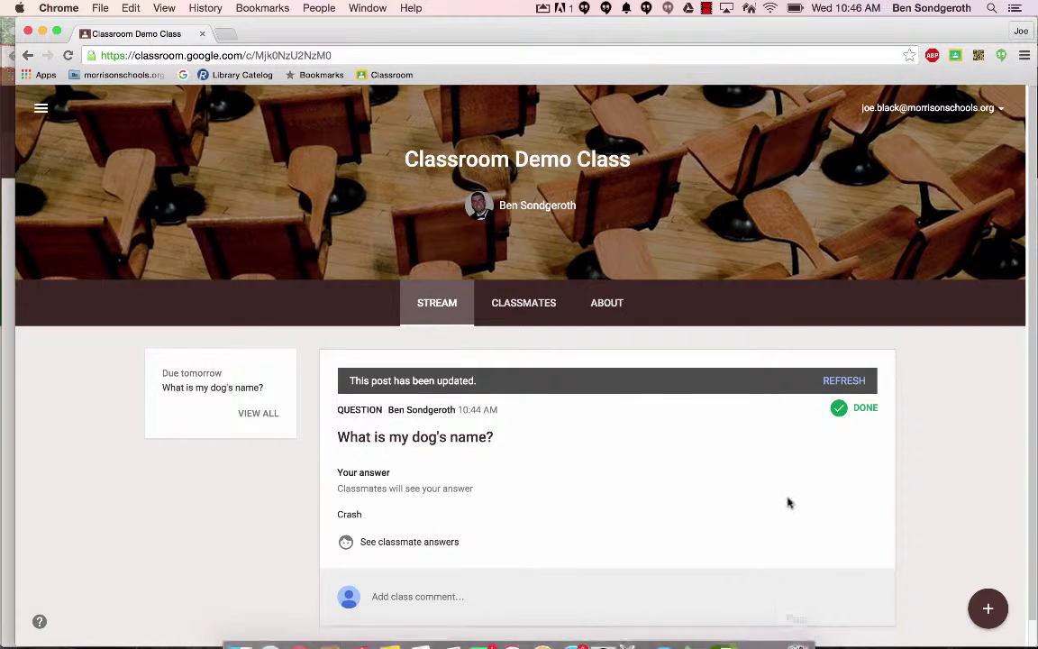
click(68, 55)
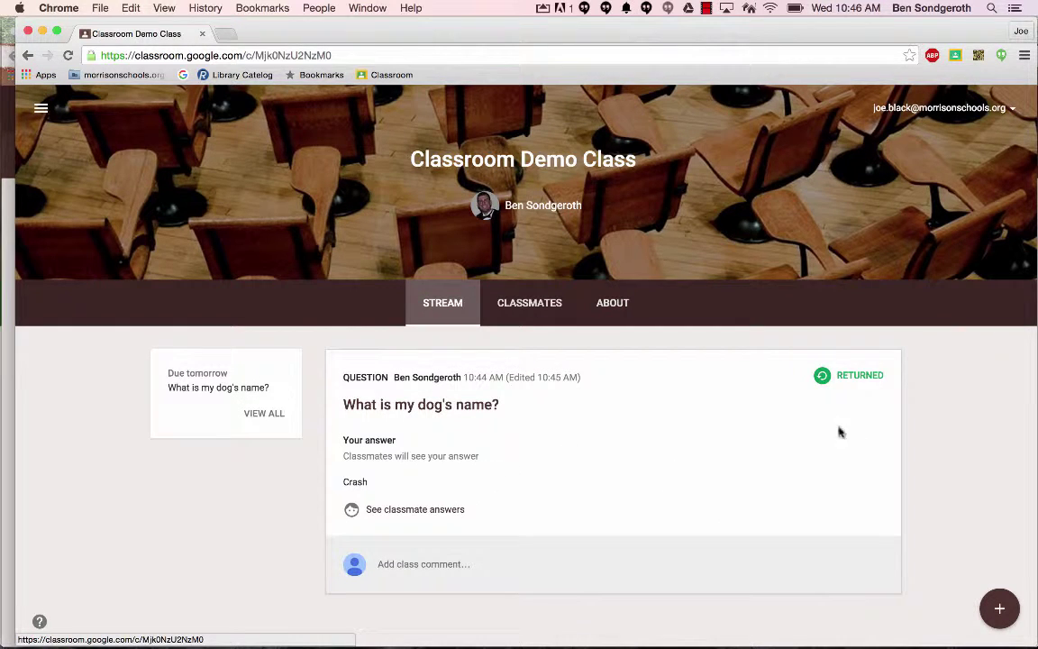
click(450, 406)
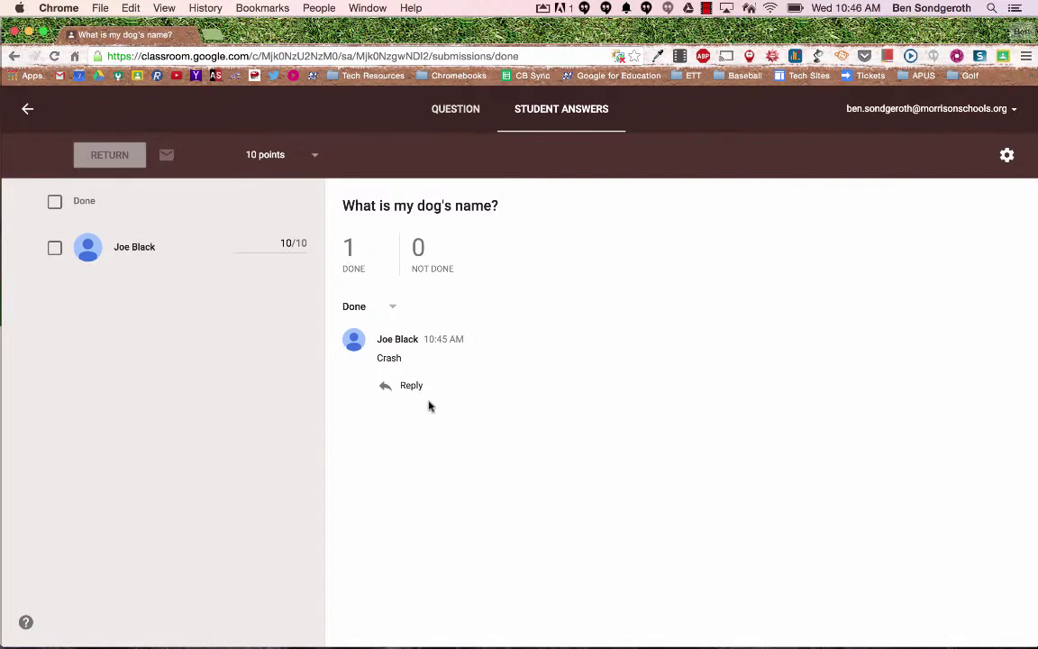
Return from the student answers to the class stream in the teacher's window
click(27, 109)
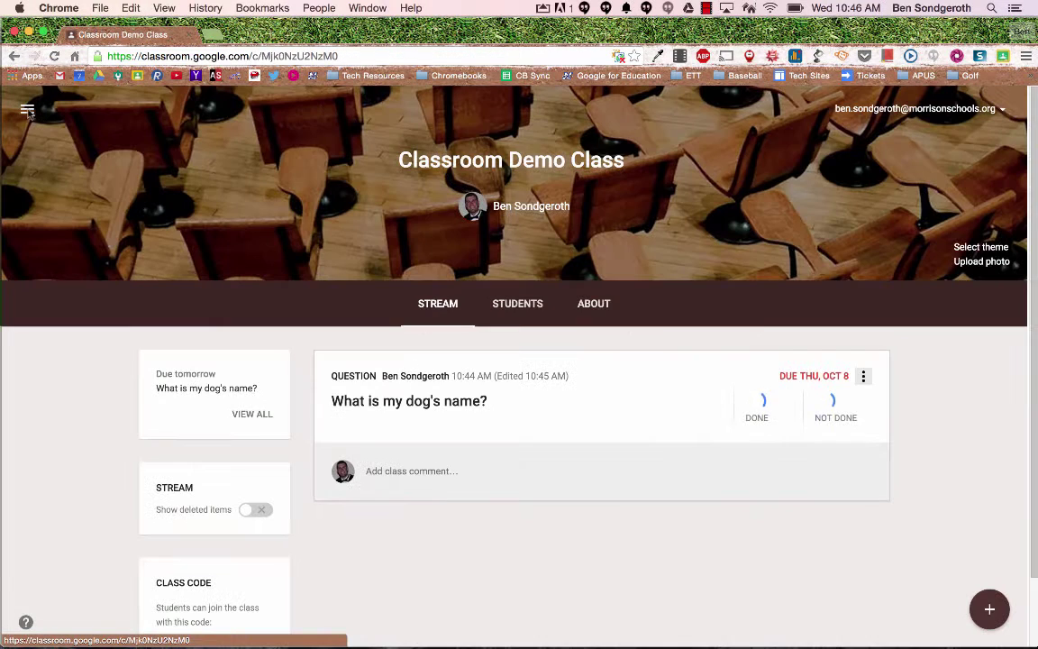